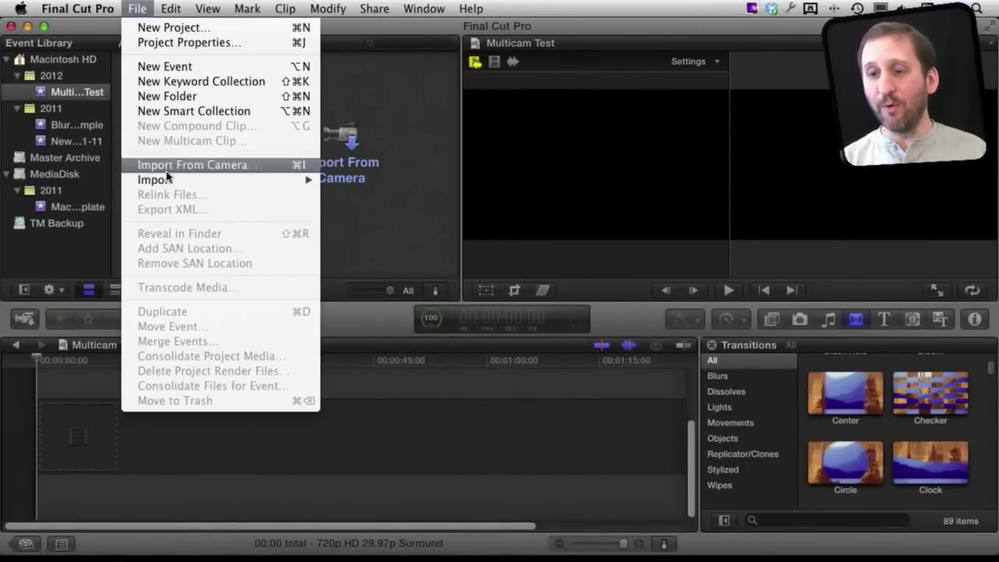
Import MainCamera.mov and iPhoneCamera.MOV from the Episode 669 folder into the Multicam Test event
mouse_move(166, 179)
left_click(355, 179)
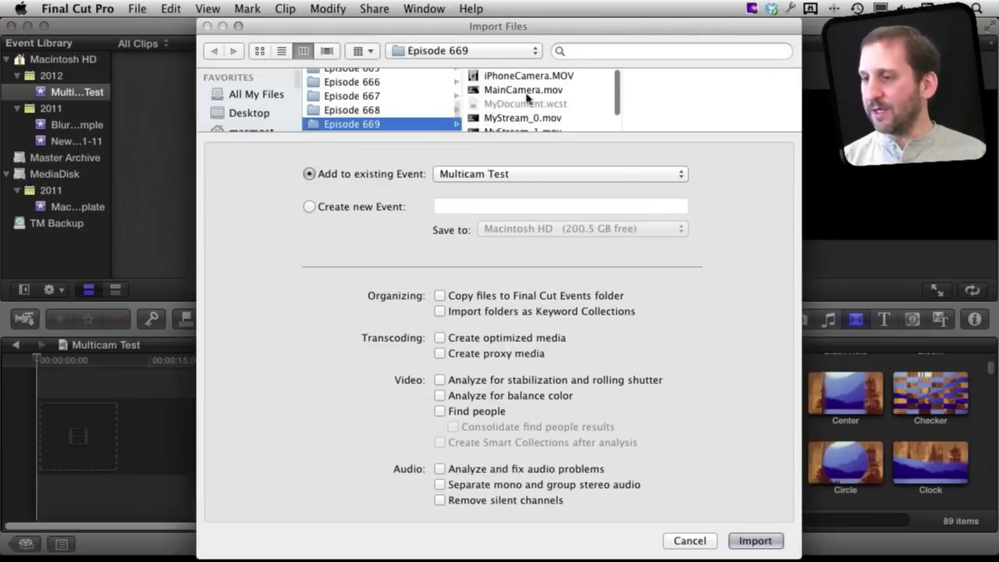
left_click(528, 77)
left_click(519, 91, "shift")
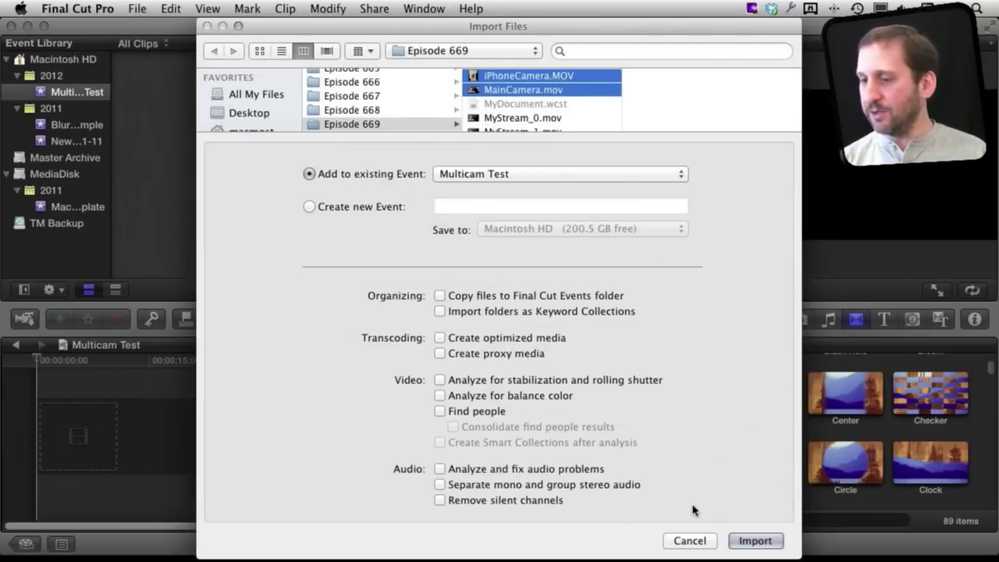
left_click(749, 543)
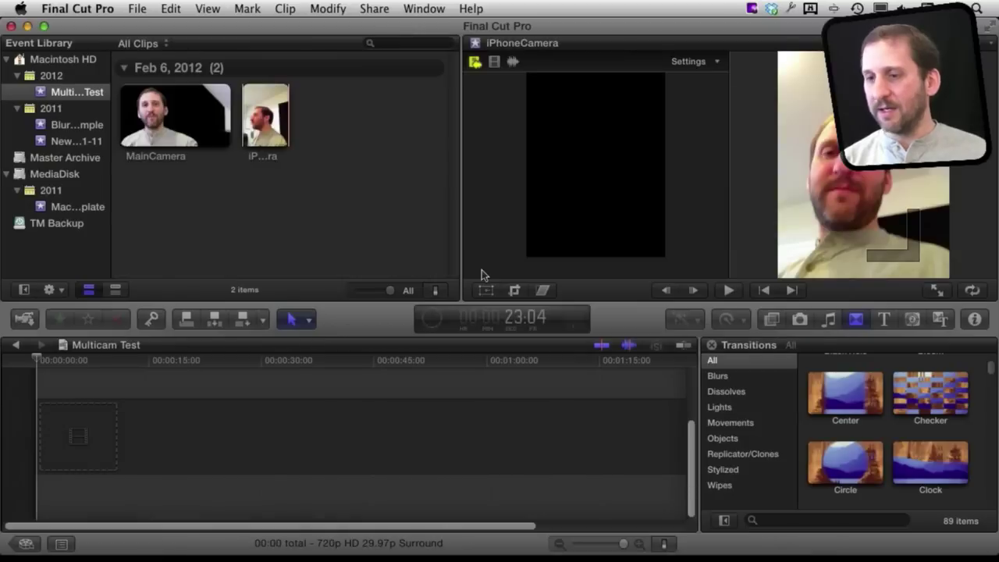
Select both the iPhoneCamera and MainCamera clips in the browser
left_click(281, 125)
left_click(199, 126, "super")
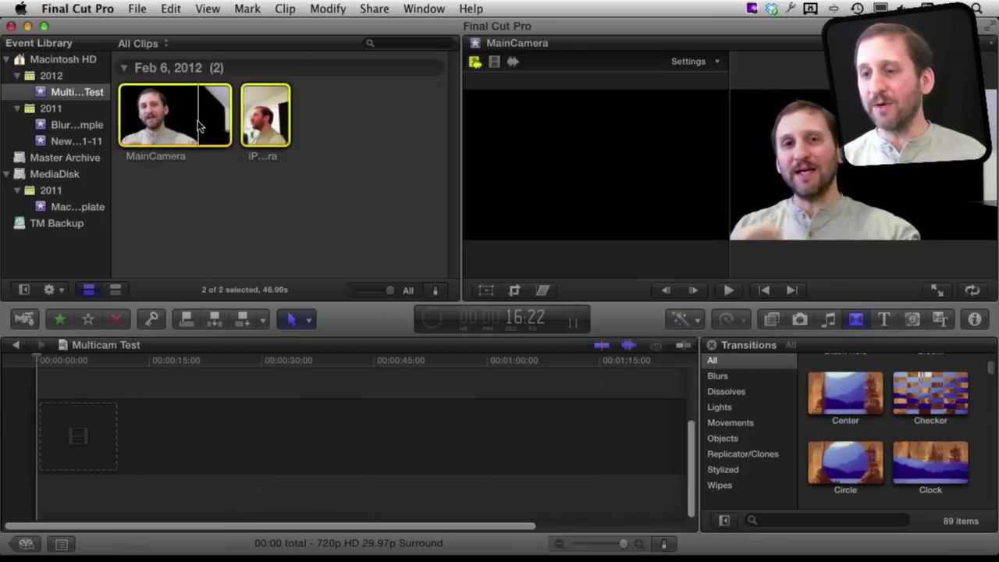
right_click(265, 117)
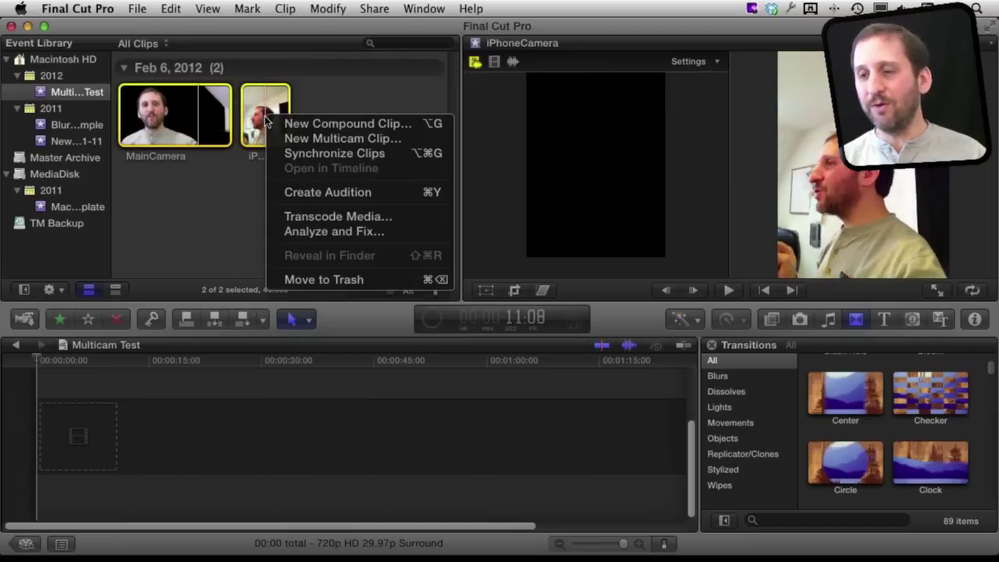
Build an Untitled Multicam Clip from both cameras with Automatic angle assembly and audio sync, and append it to the timeline
left_click(303, 141)
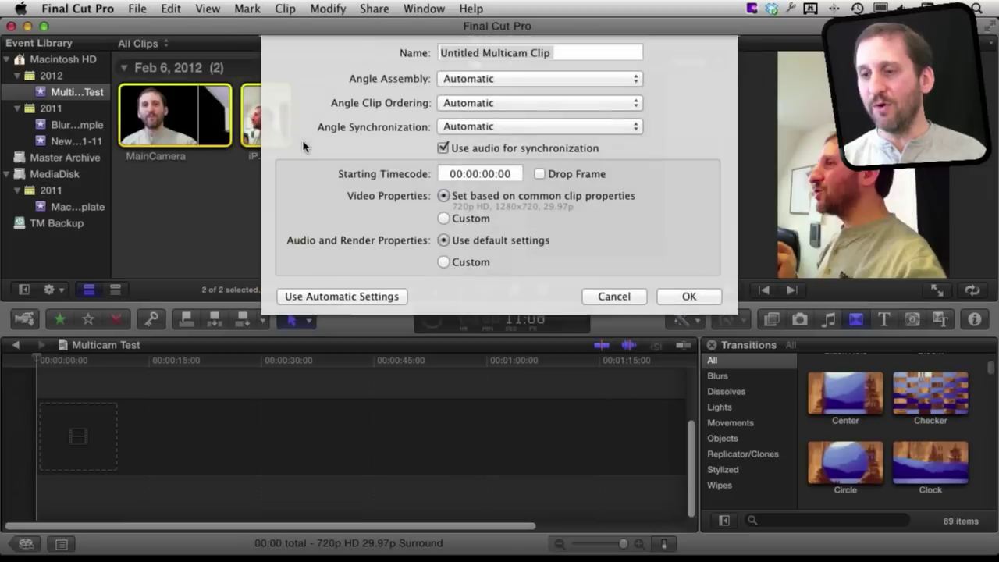
left_click(468, 79)
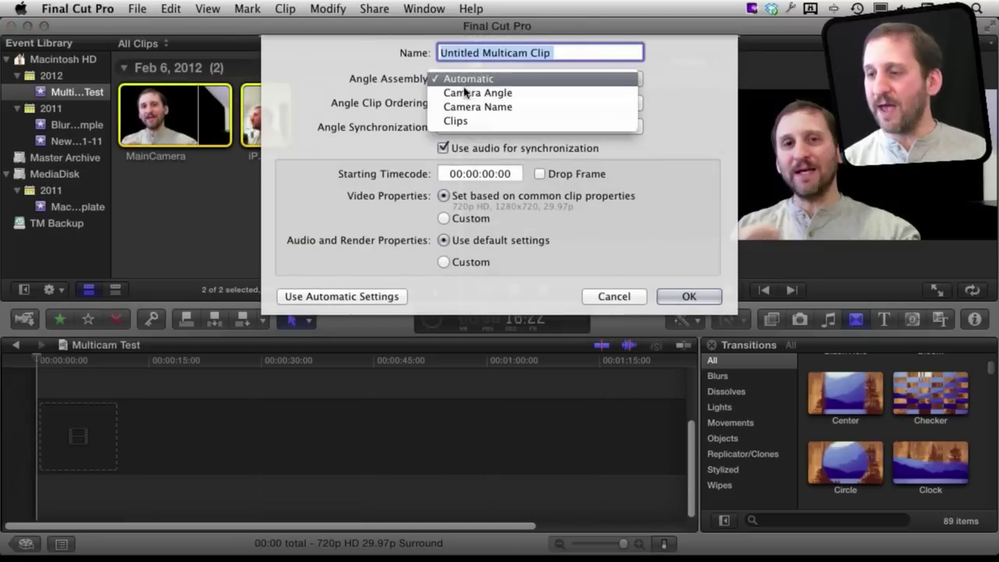
left_click(390, 108)
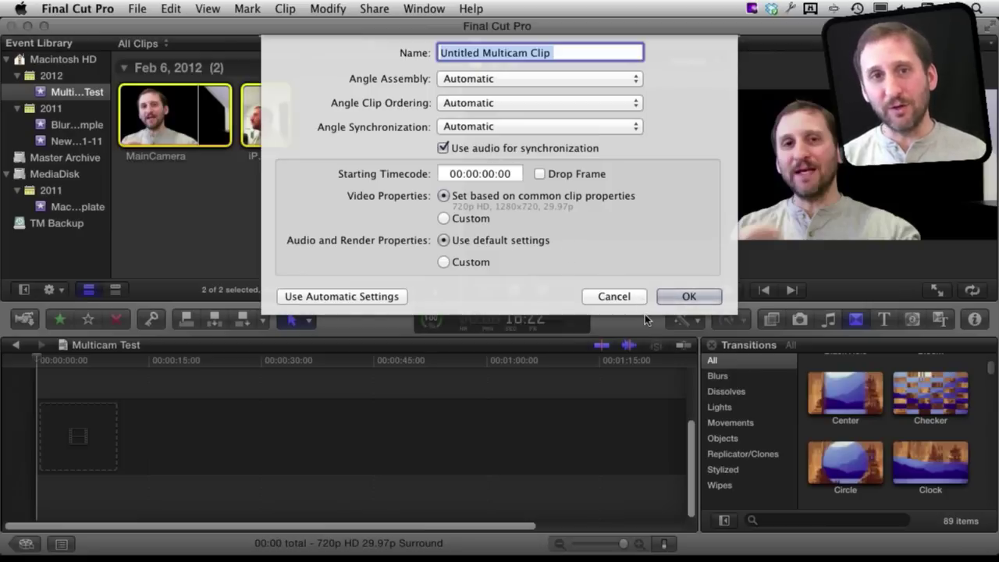
left_click(685, 295)
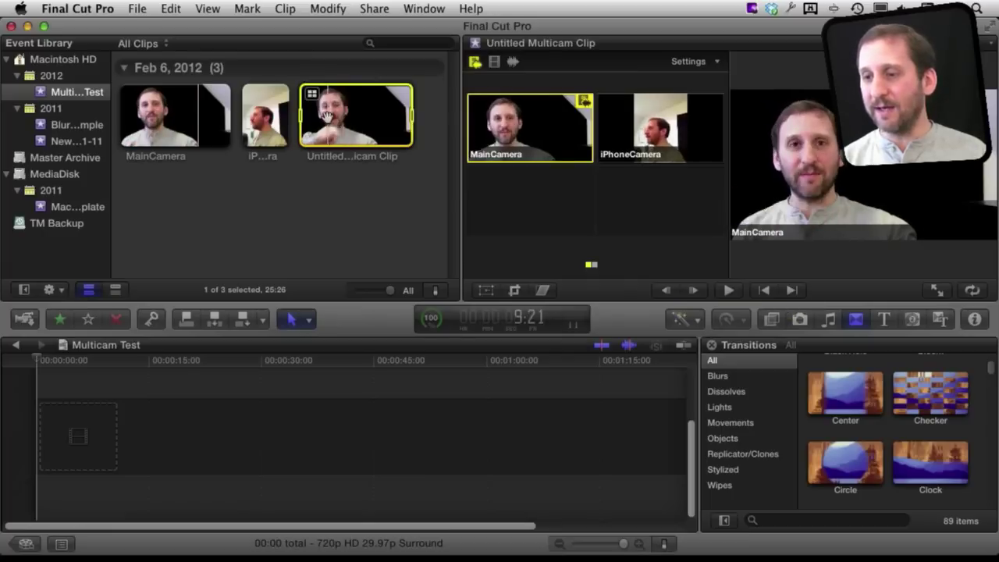
key("e")
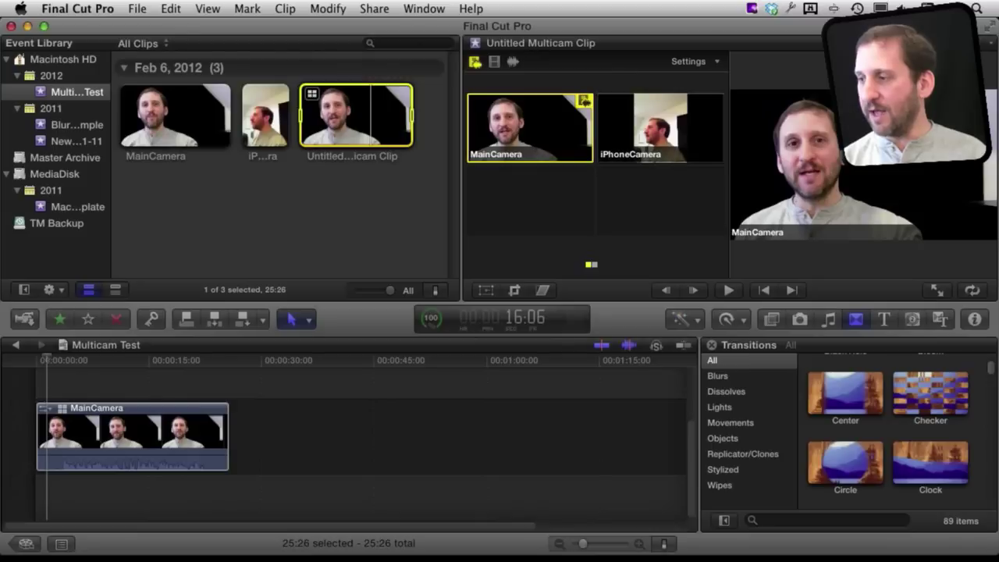
Turn the angle viewer off and back on, then select the multicam clip in the timeline
left_click(980, 61)
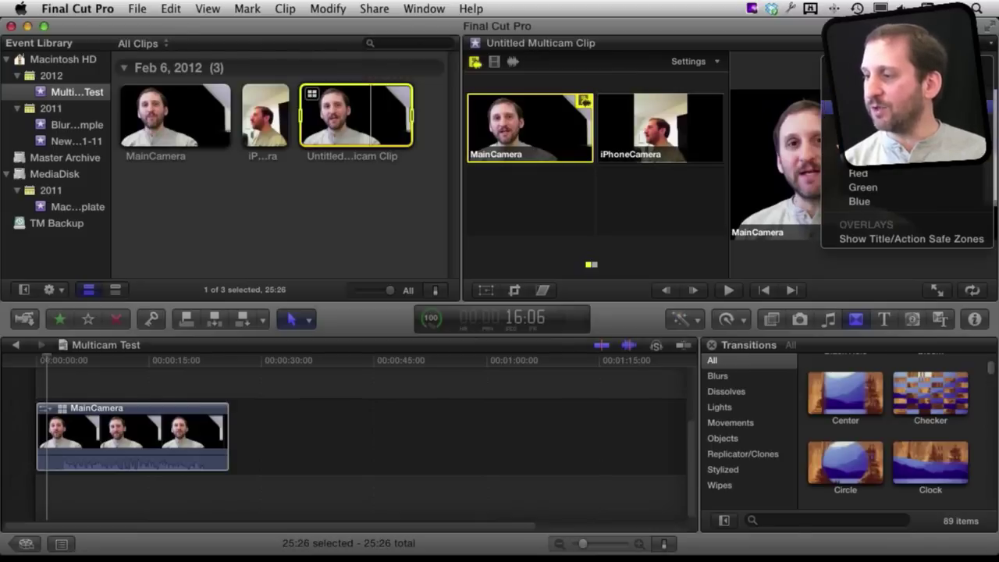
left_click(897, 94)
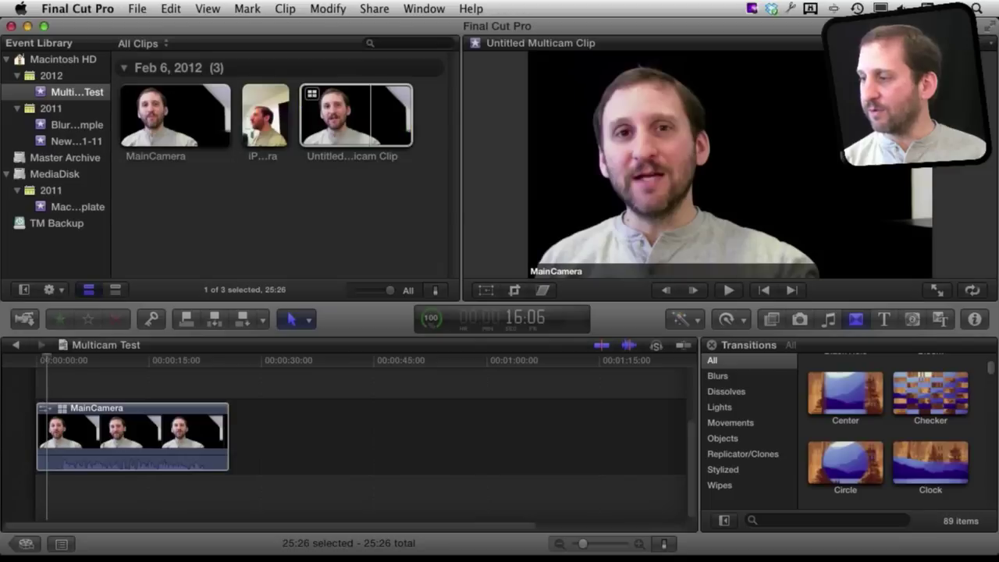
left_click(985, 47)
left_click(897, 94)
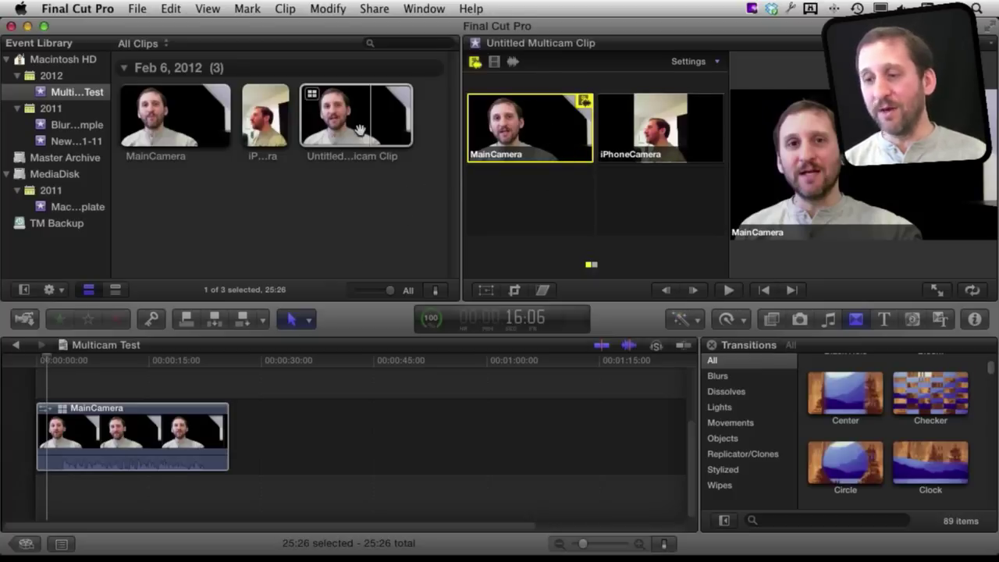
left_click(401, 140)
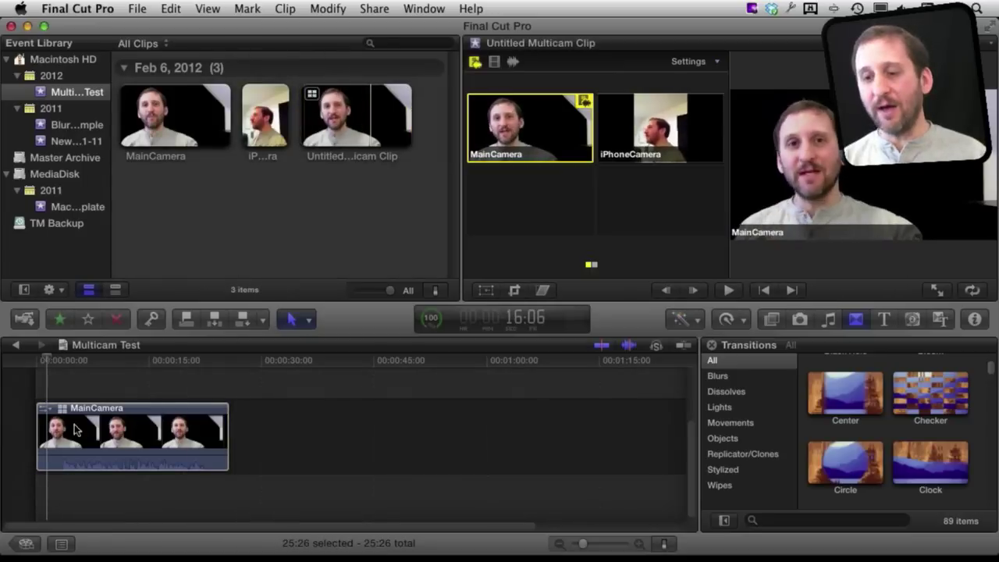
left_click(105, 435)
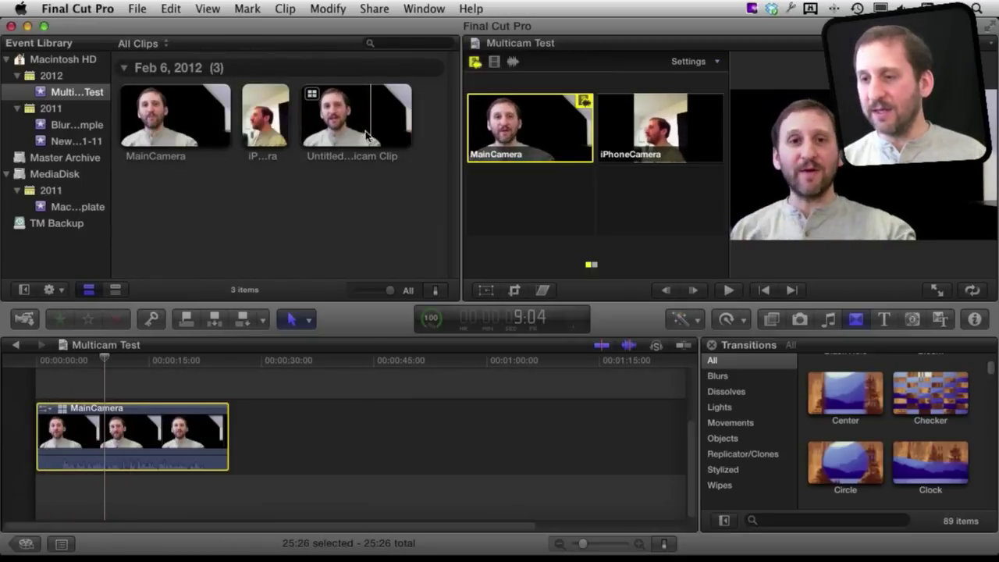
Show the multicam clip's MainCamera and iPhoneCamera angles and move the playhead to about 7 seconds
right_click(99, 429)
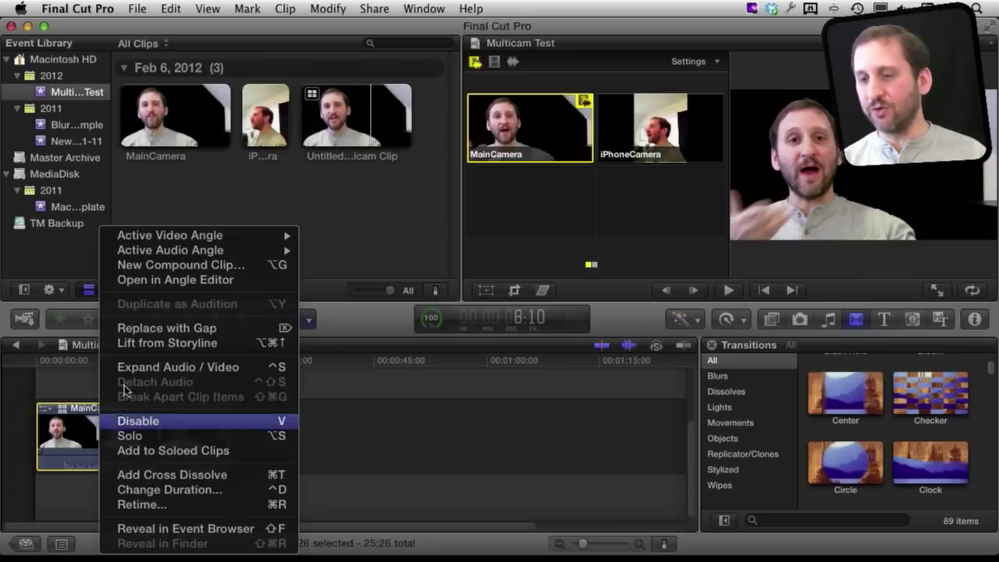
mouse_move(206, 251)
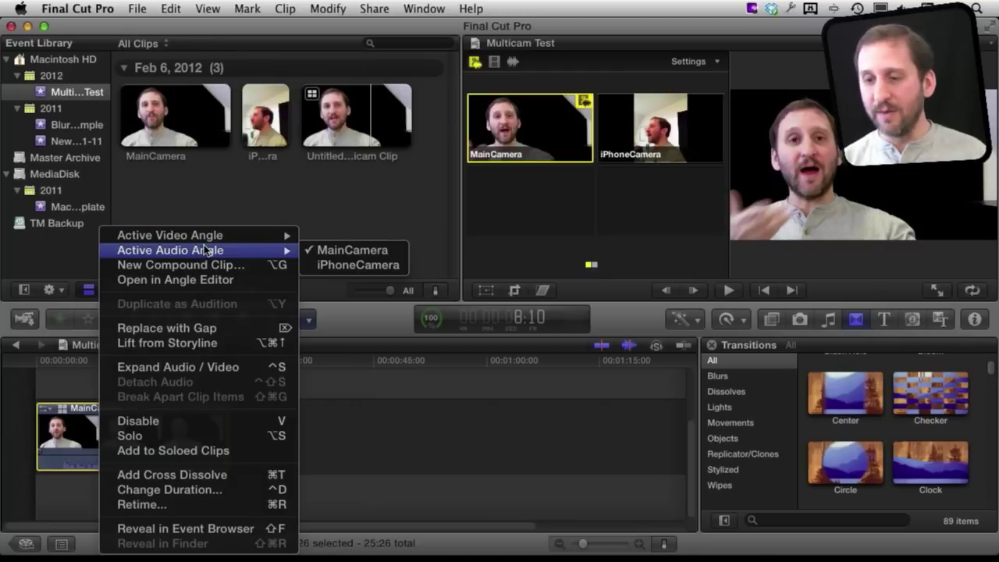
left_click(72, 439)
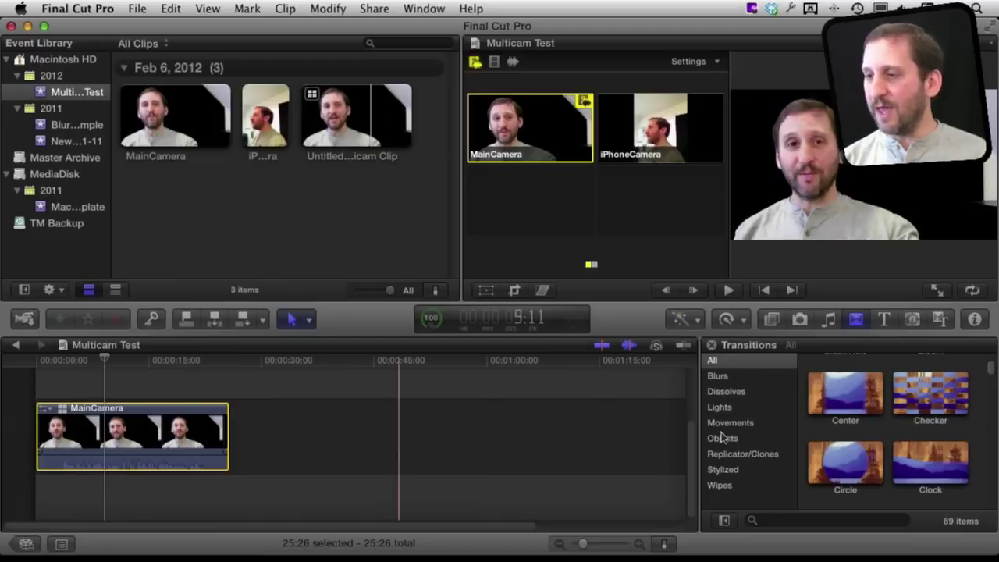
left_click(938, 221)
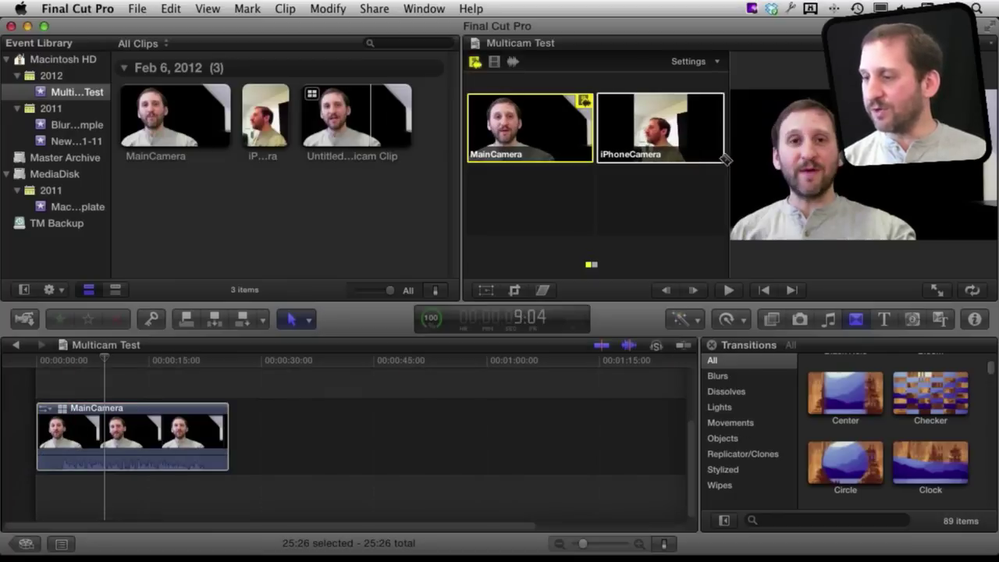
left_click(72, 361)
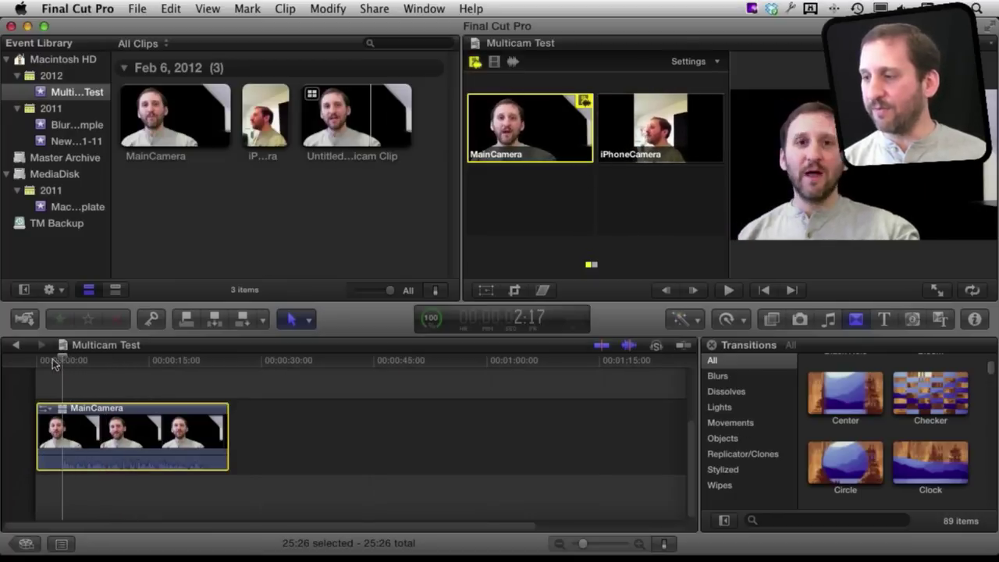
left_click_drag(72, 362, 92, 360)
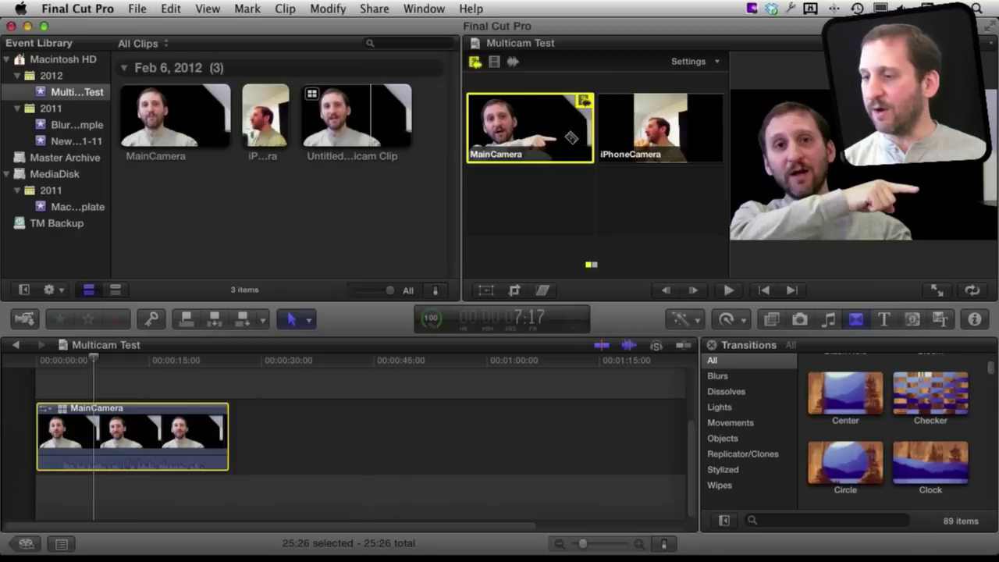
Cut to iPhoneCamera at about 7 seconds, then back to MainCamera a few seconds later
left_click(660, 127)
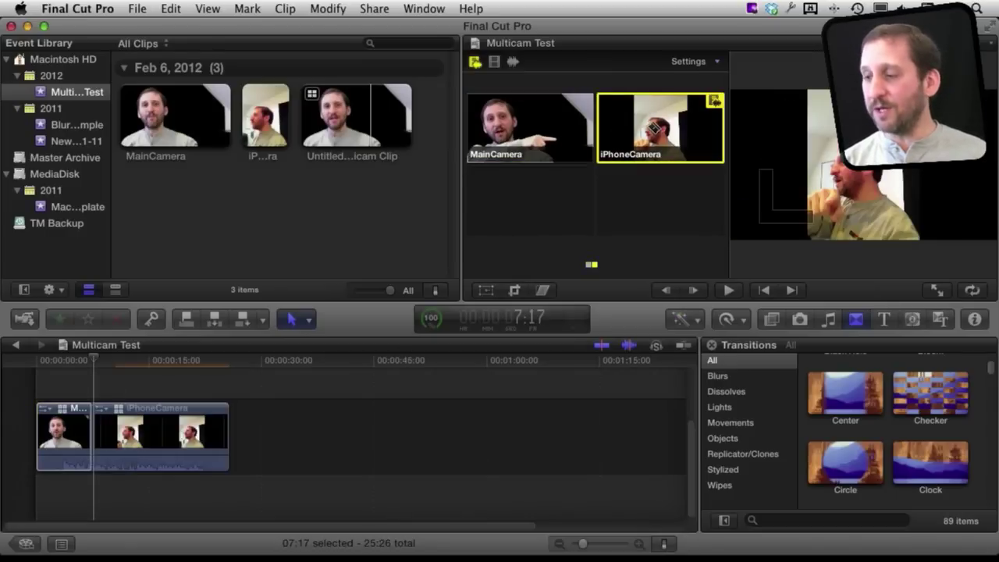
left_click_drag(93, 360, 122, 362)
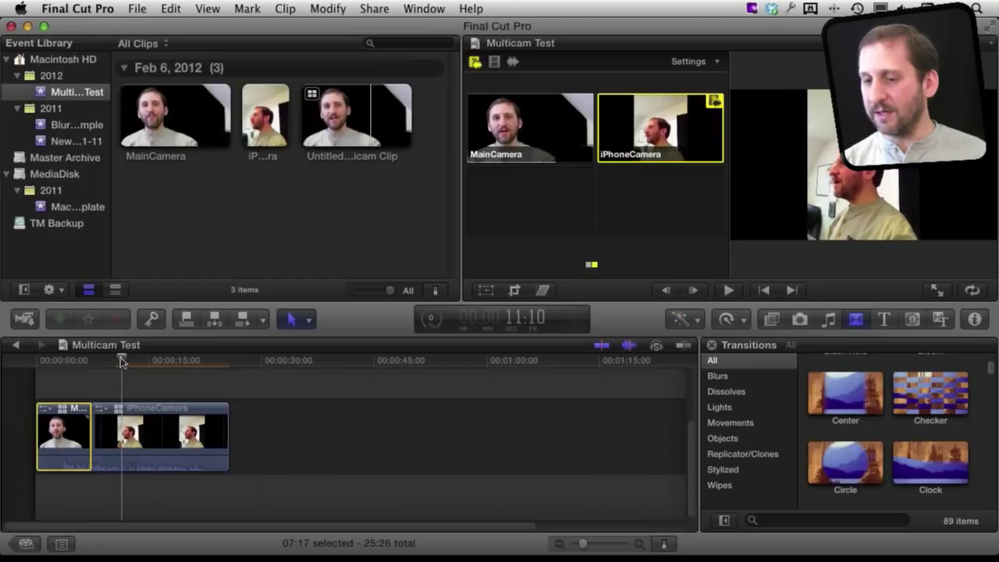
left_click(544, 123)
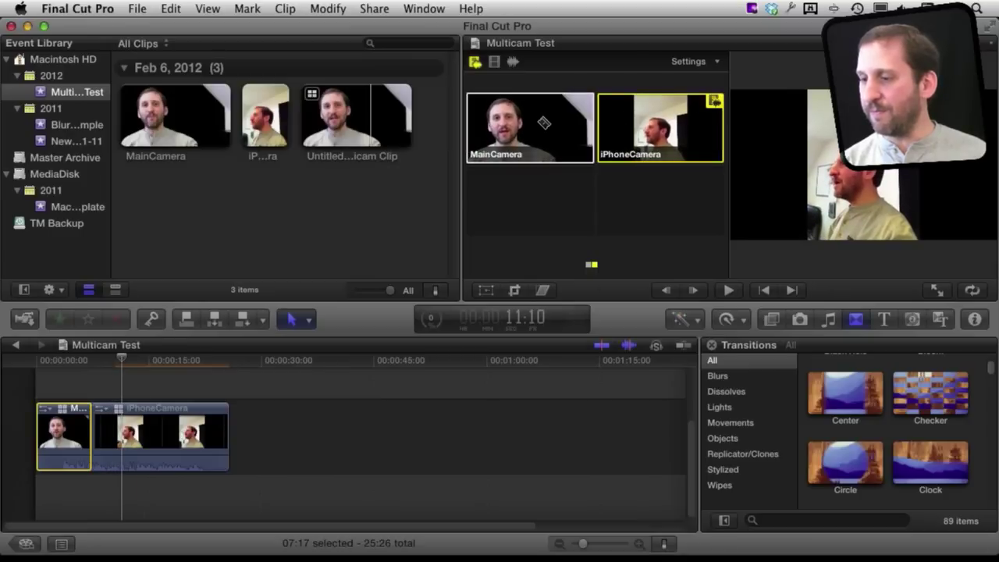
Play from near the start and live-switch angles with keys 2 (iPhoneCamera) and 1 (MainCamera)
left_click(68, 363)
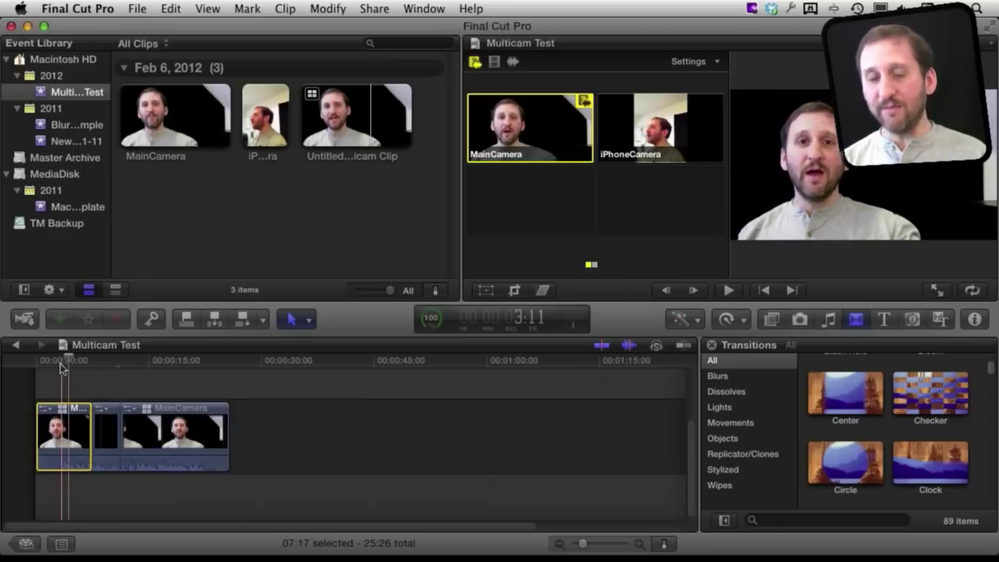
key("space")
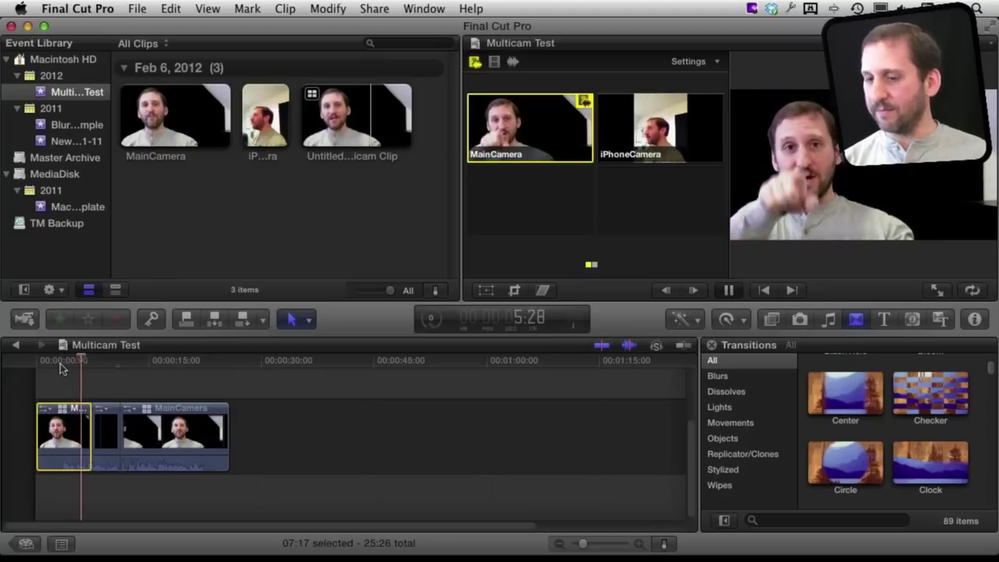
key("2")
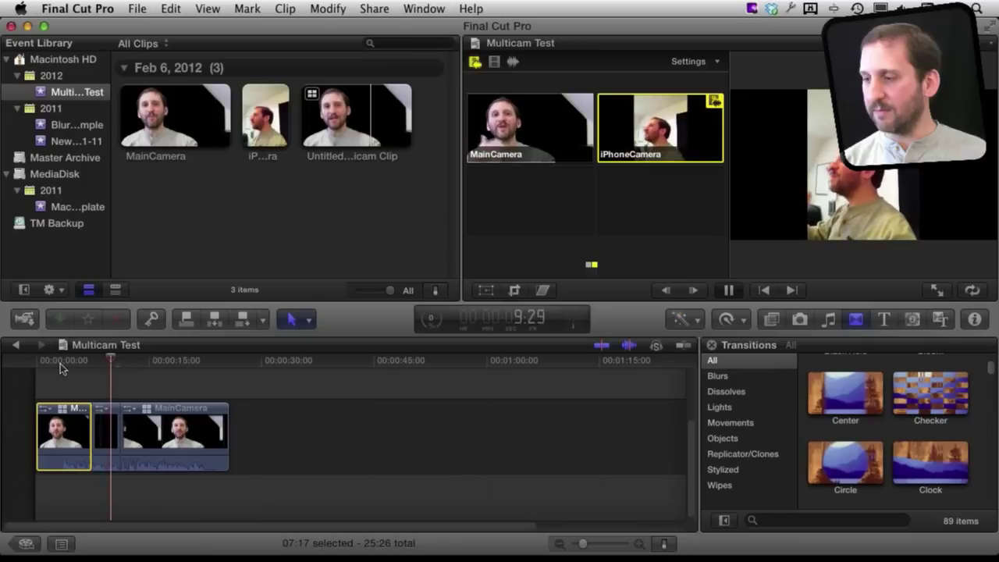
key("1")
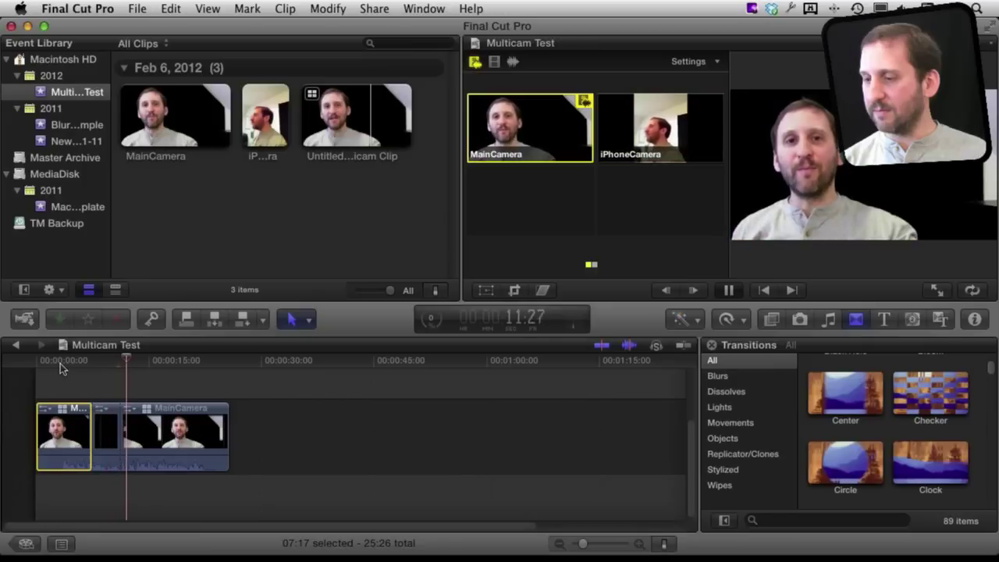
key("space")
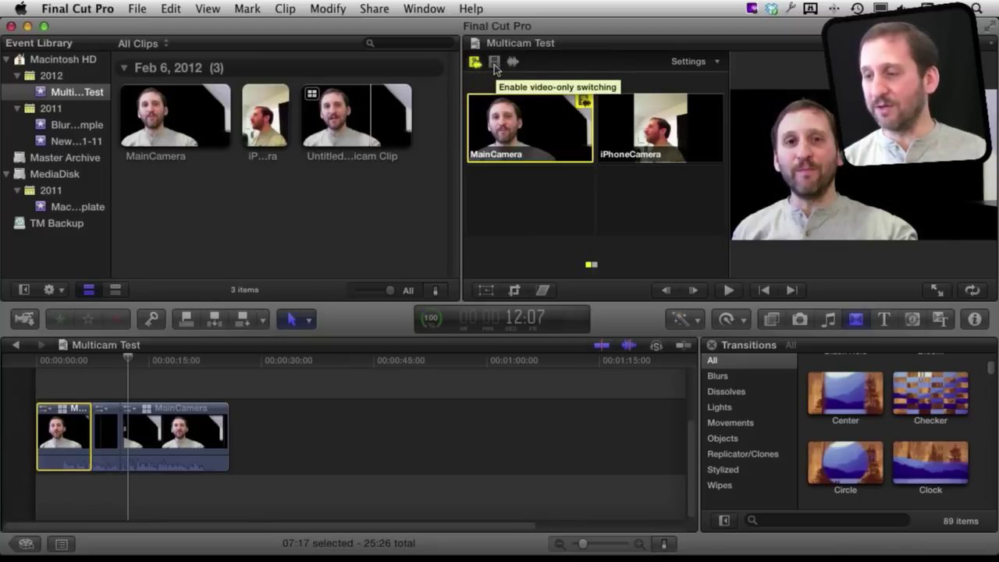
Undo the angle cuts and set angle switching to affect video only
key("super+z")
key("super+z")
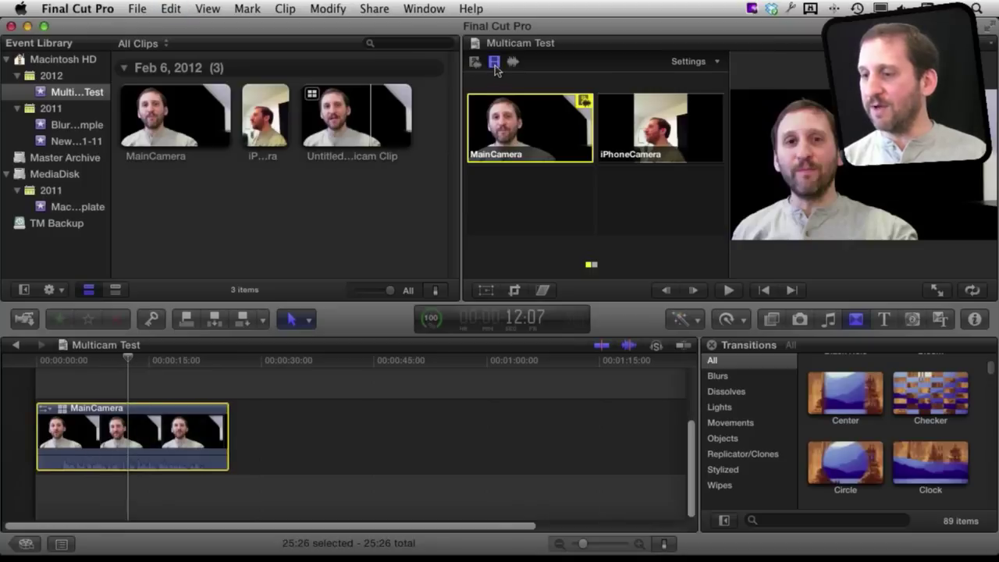
left_click(495, 64)
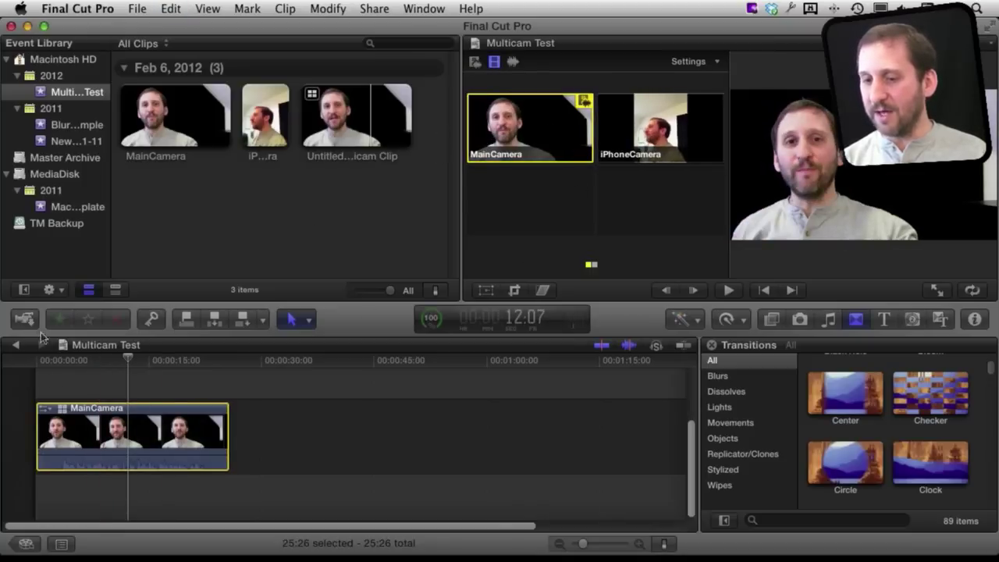
left_click(94, 362)
left_click_drag(95, 361, 71, 362)
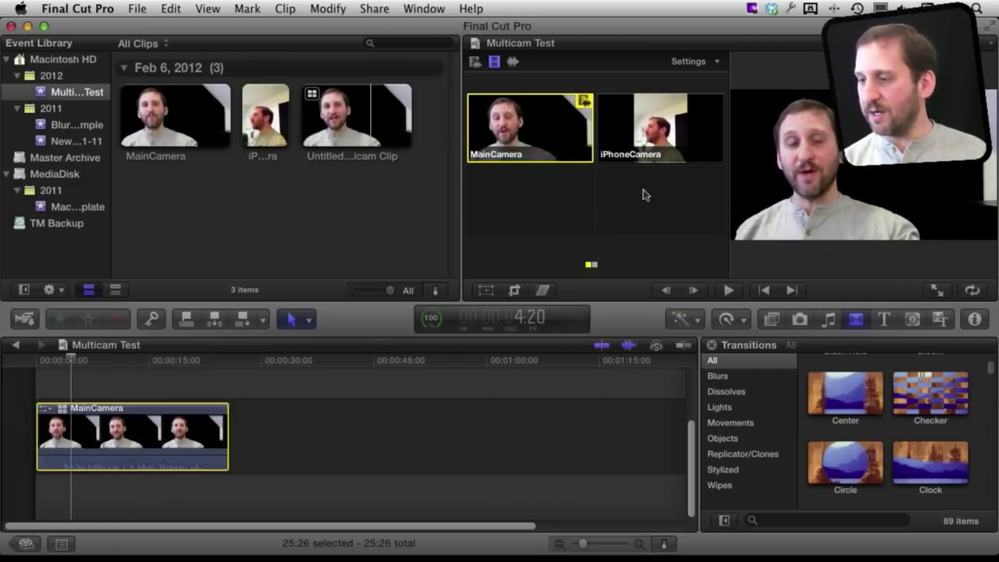
Try a video-only cut to iPhoneCamera, undo it, and play the timeline from the beginning
left_click(659, 137)
left_click(107, 369)
key("space")
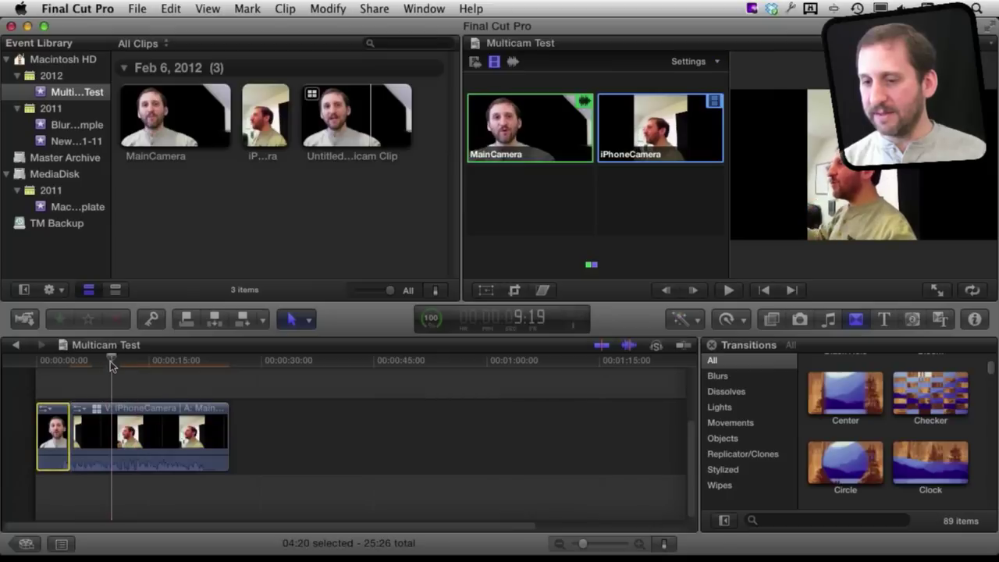
left_click(581, 128)
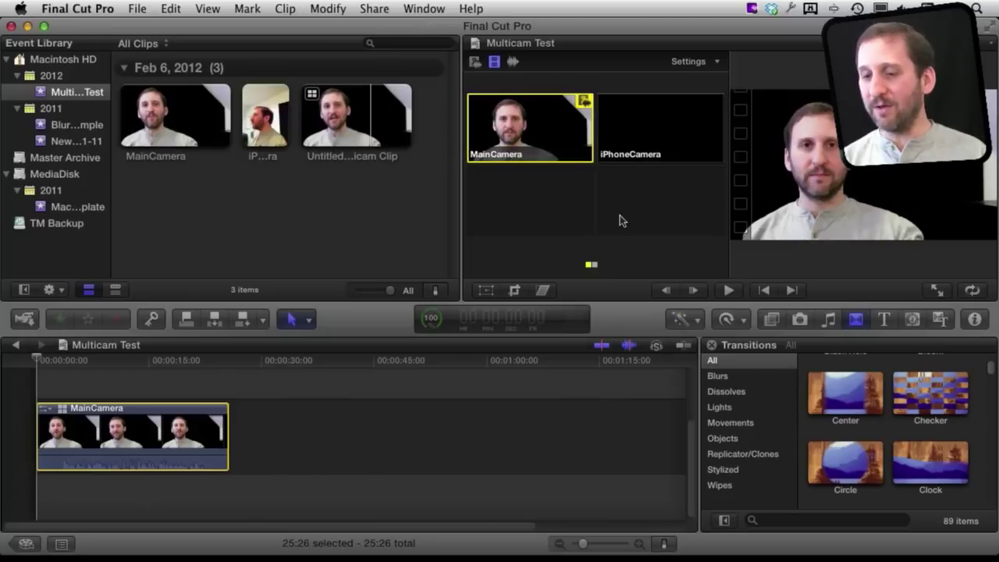
key("space")
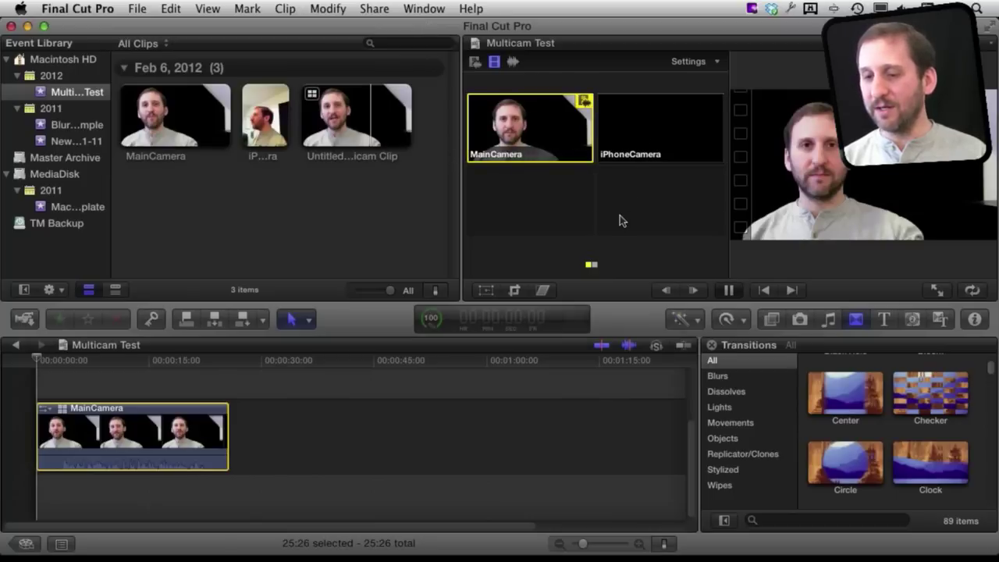
Switch the video to iPhoneCamera at about 6 seconds and back to MainCamera near 11
left_click(668, 125)
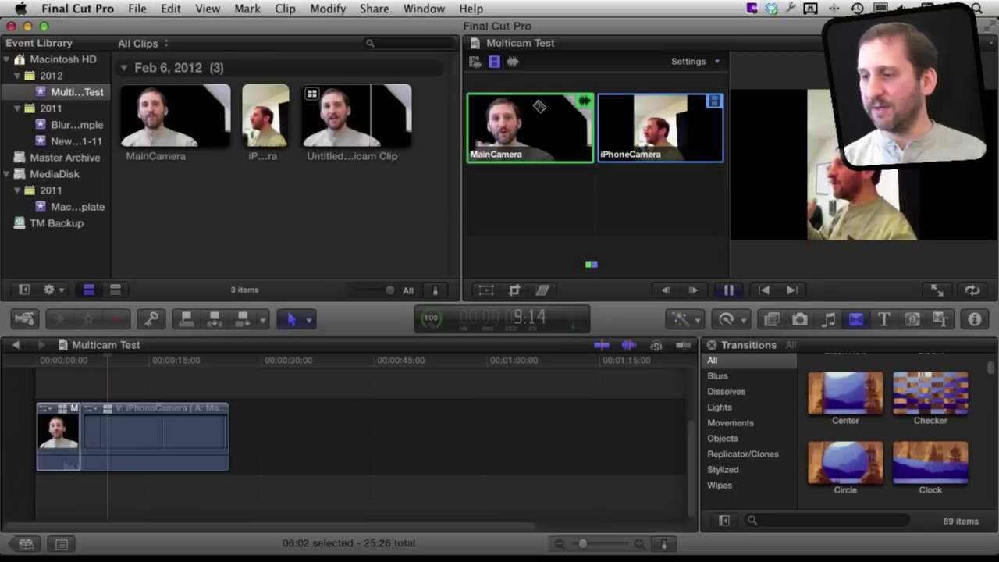
left_click(524, 115)
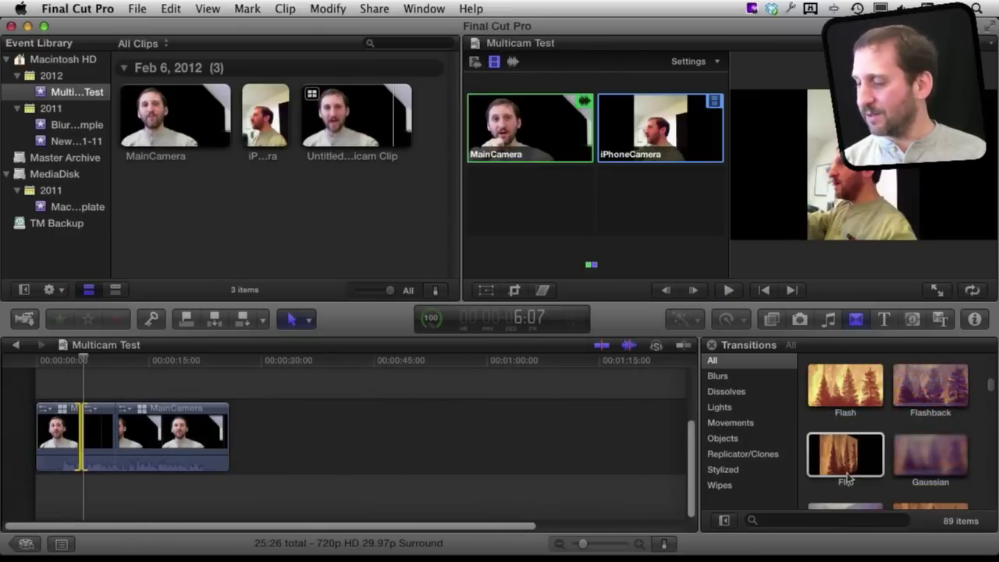
Drop the Flip transition onto the first cut at about 6 seconds and preview it
left_click_drag(850, 459, 75, 412)
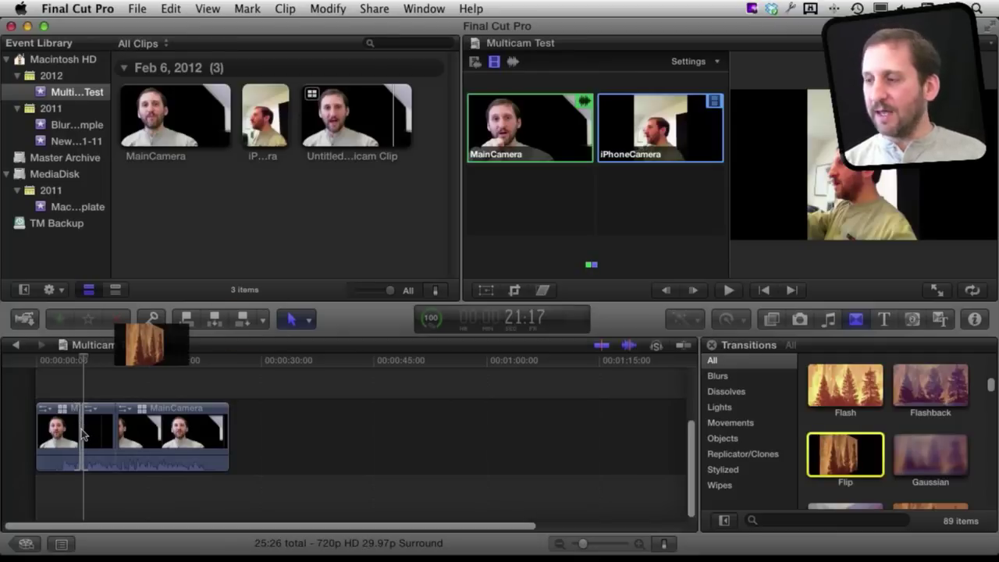
left_click_drag(84, 435, 84, 434)
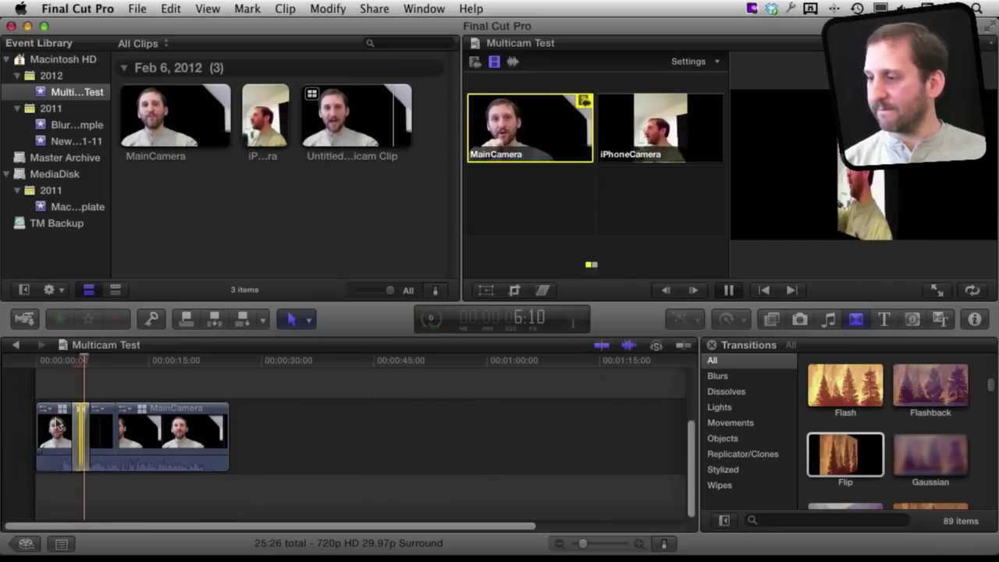
key("2")
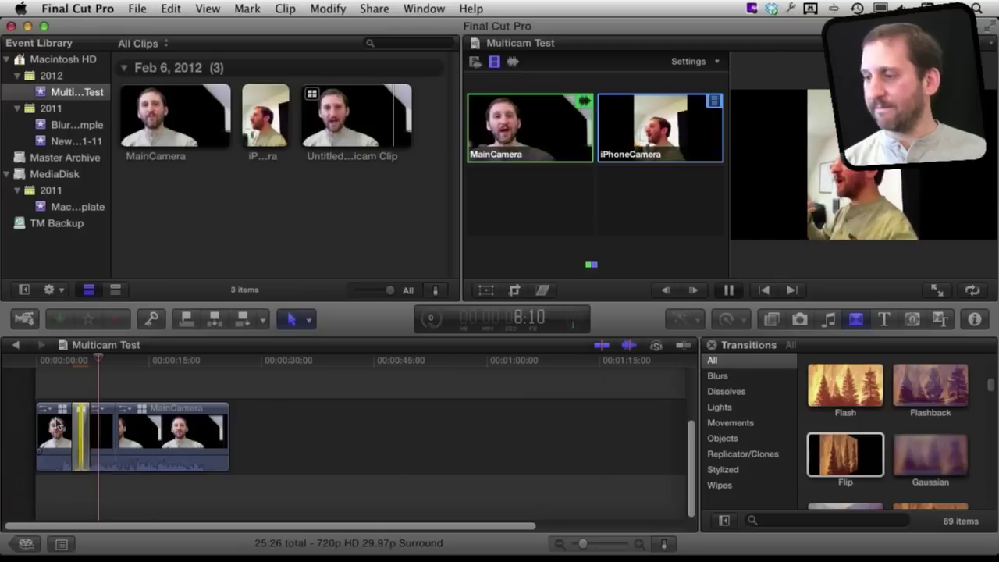
key("space")
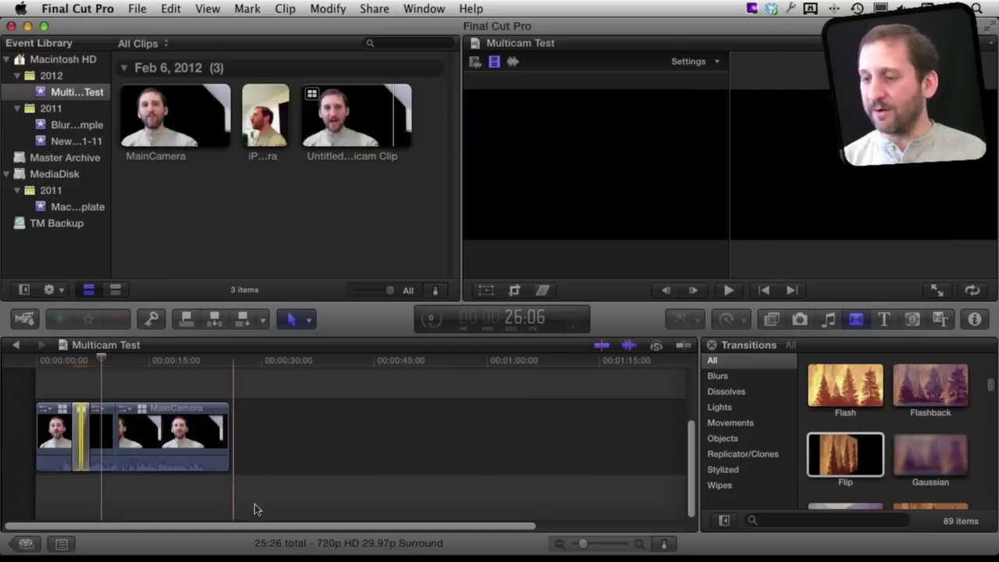